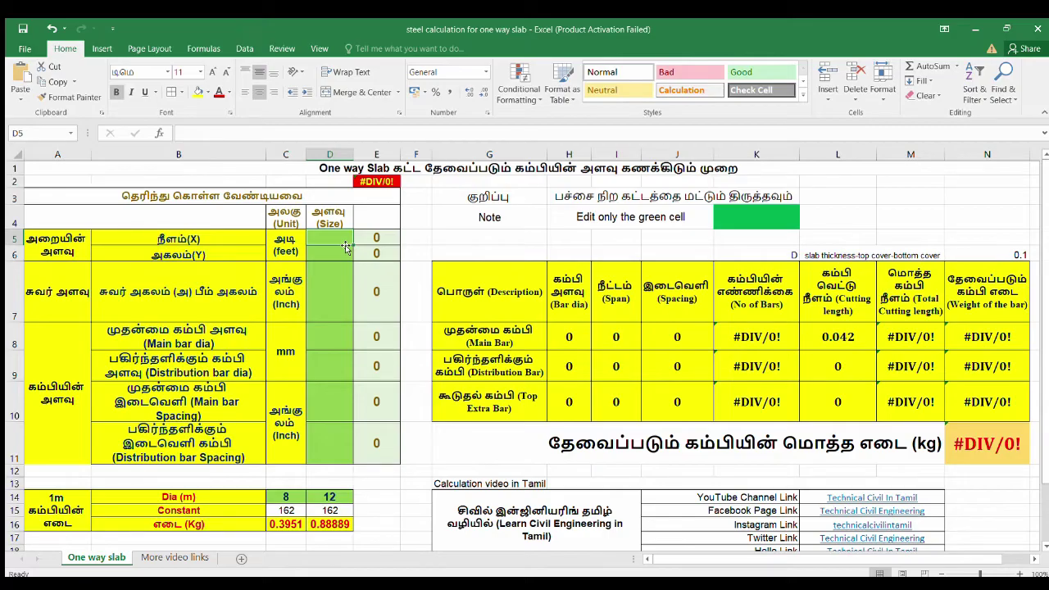
pyautogui.click(627, 510)
pyautogui.scroll(-2, 670, 508)
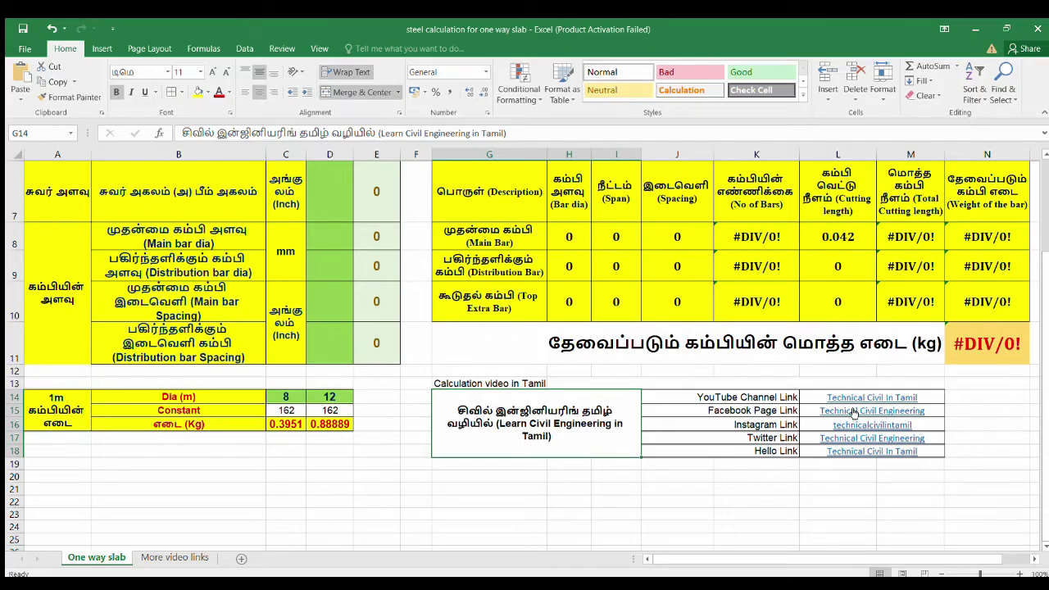
pyautogui.scroll(2, 786, 428)
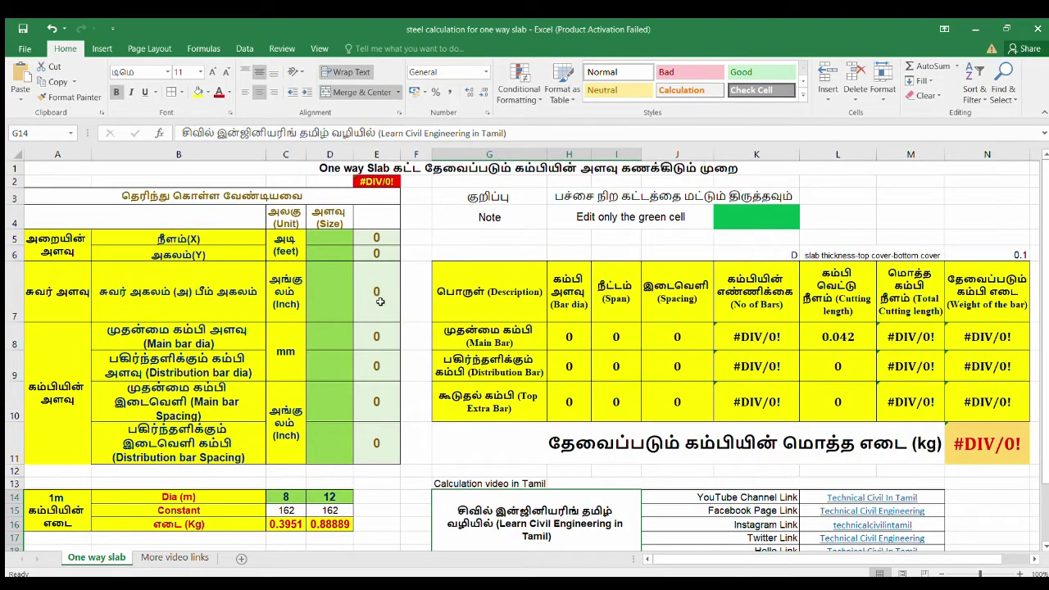
# - Clear both bar diameters in C14:D14 of the 1 m bar weight table
pyautogui.click(335, 235)
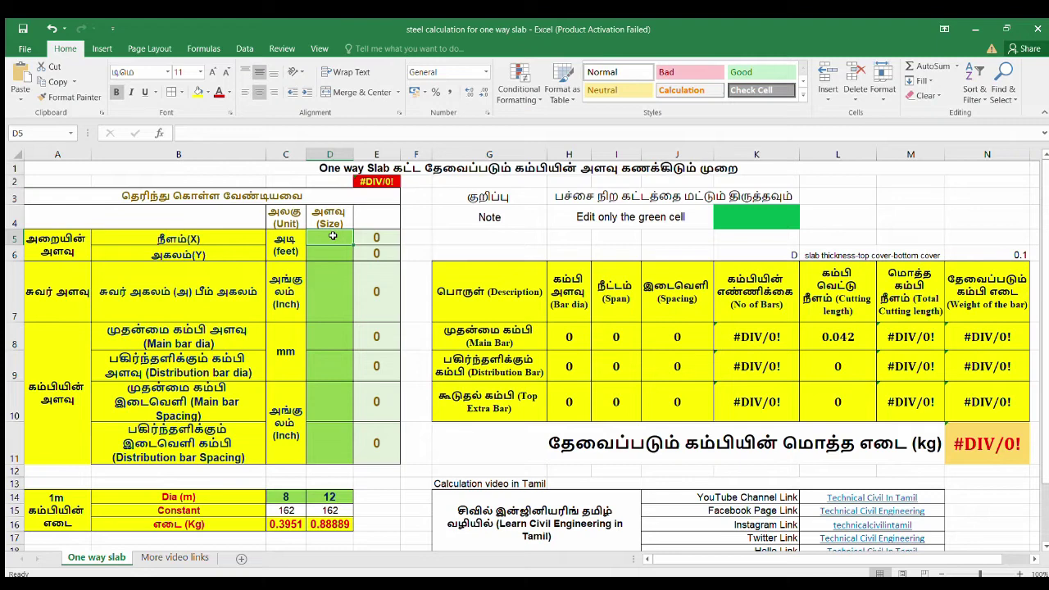
pyautogui.moveTo(333, 236); pyautogui.dragTo(335, 437)
pyautogui.moveTo(295, 497); pyautogui.dragTo(321, 496)
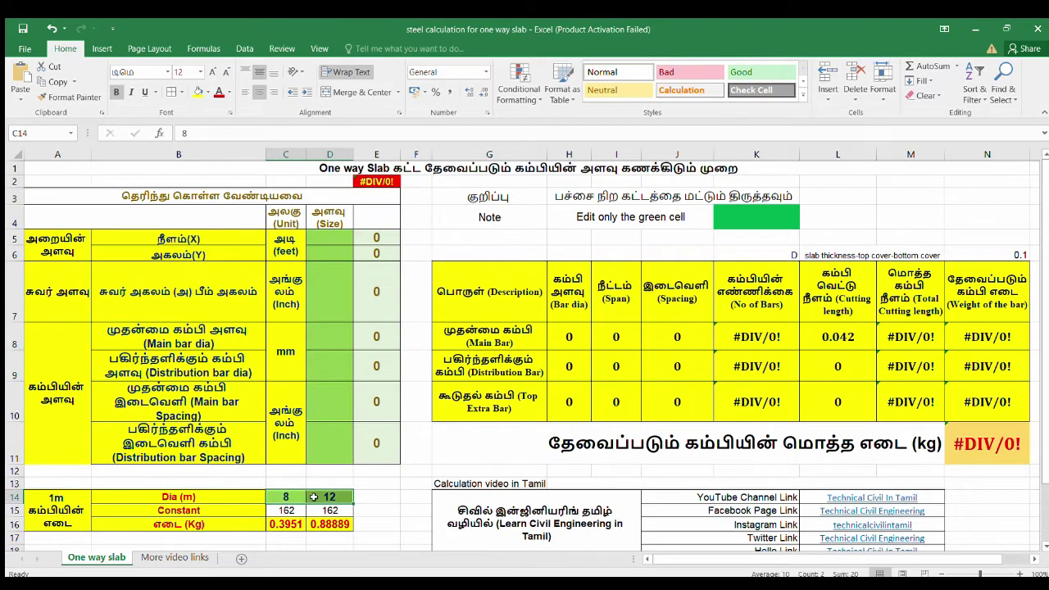
pyautogui.press('Delete')
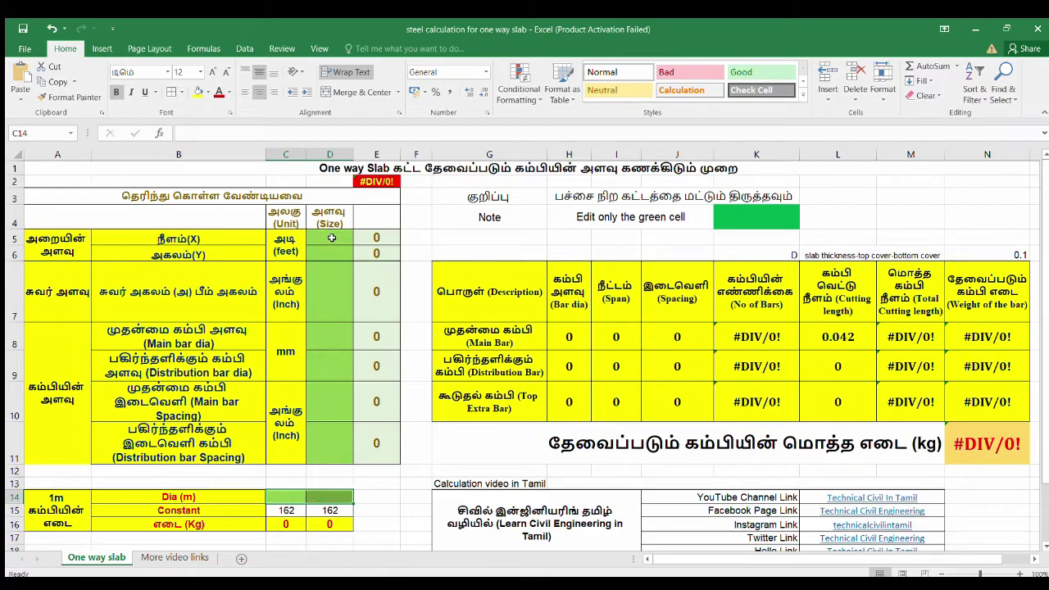
pyautogui.moveTo(332, 239); pyautogui.dragTo(330, 458)
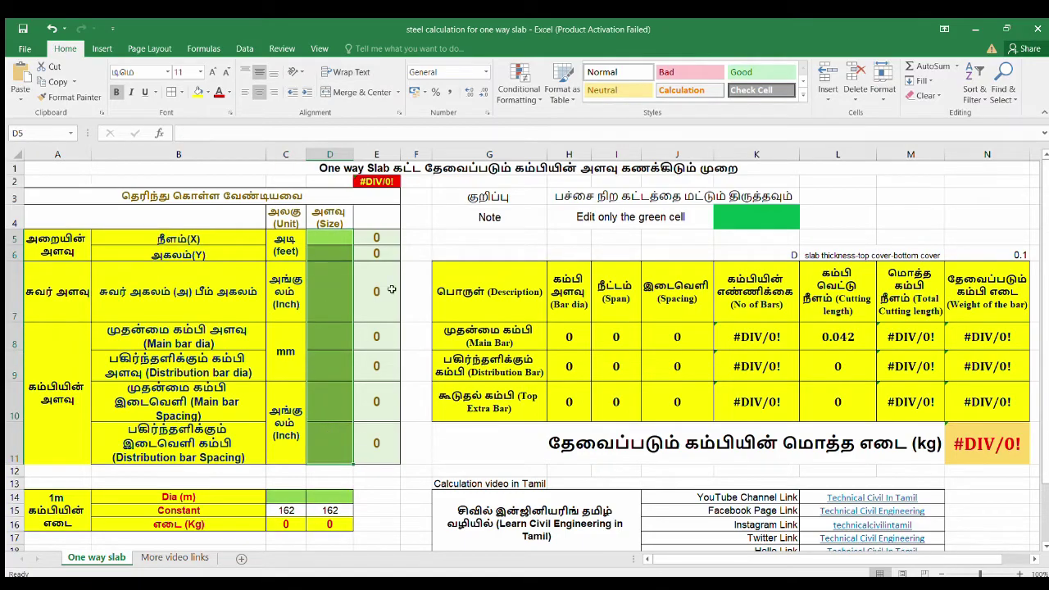
pyautogui.click(529, 200)
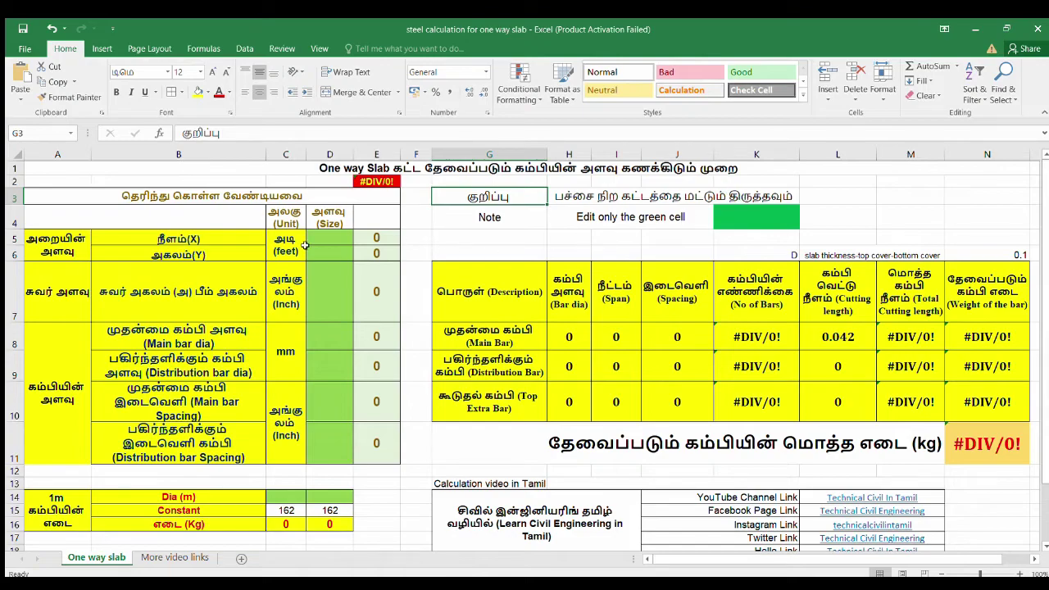
pyautogui.moveTo(320, 240); pyautogui.dragTo(334, 447)
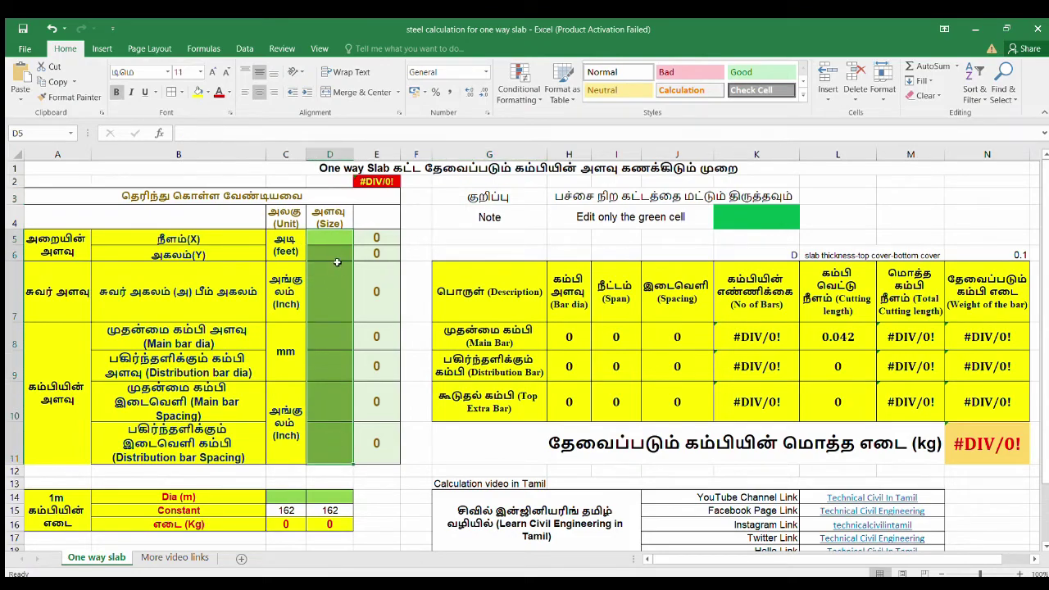
pyautogui.click(967, 452)
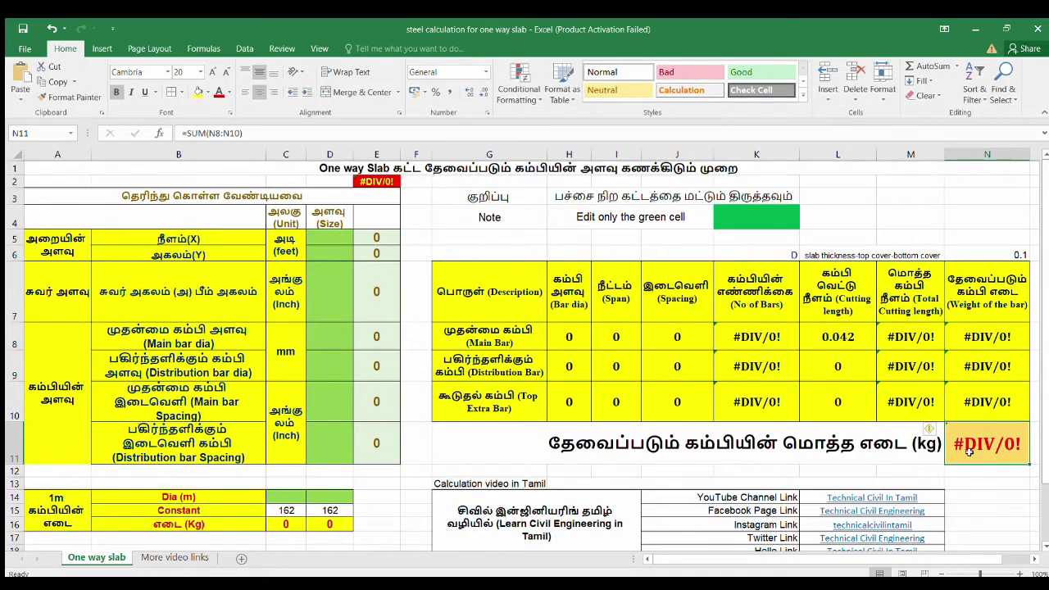
# - Enter a room length of 10 feet, a room width of 5 feet and a wall or beam width of 9 inches
pyautogui.click(329, 240)
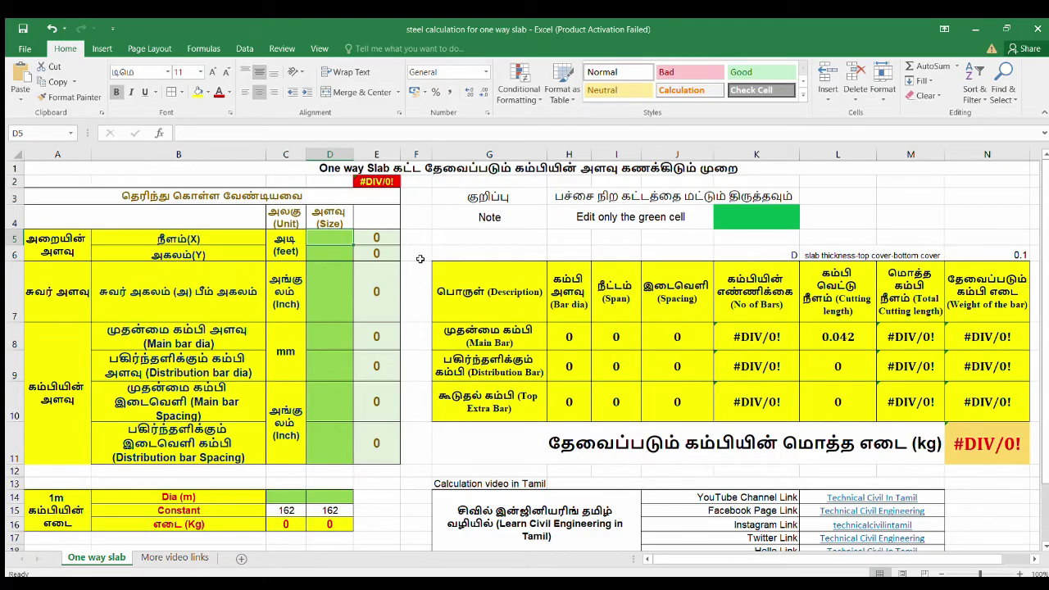
pyautogui.write('10')
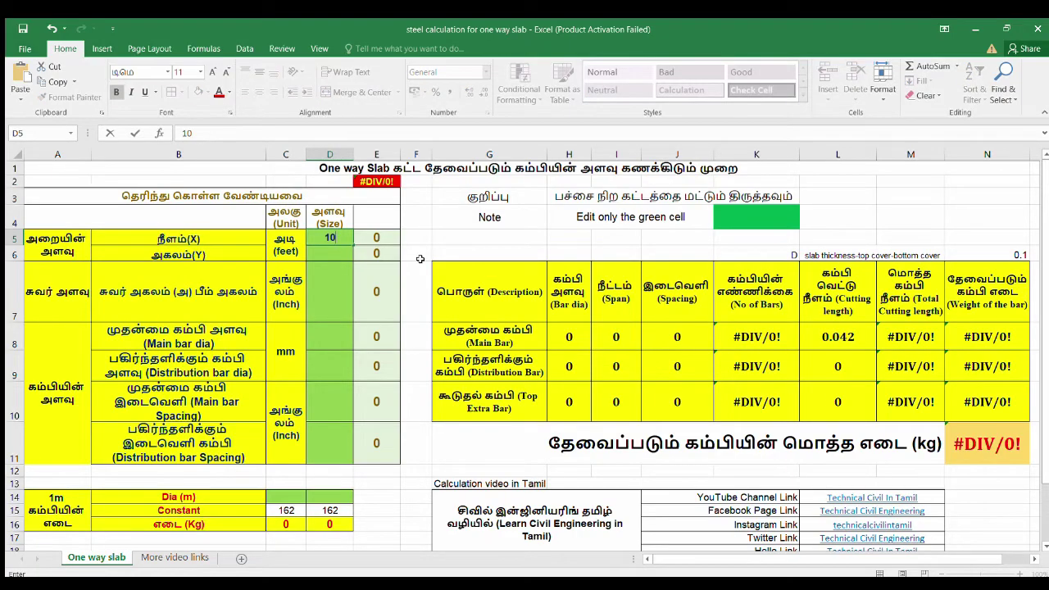
pyautogui.press('Return')
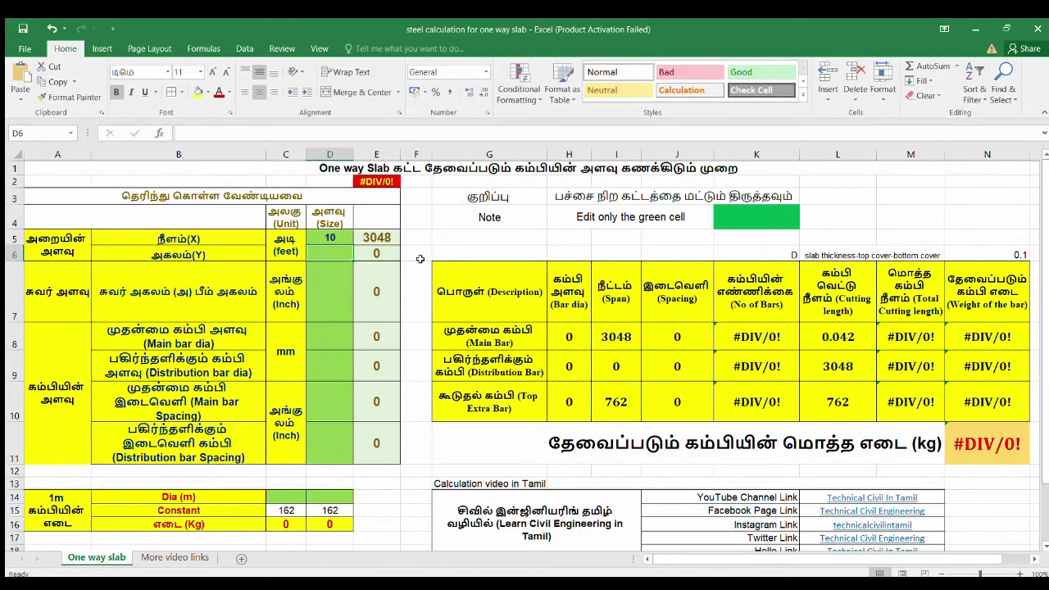
pyautogui.write('5')
pyautogui.press('Return')
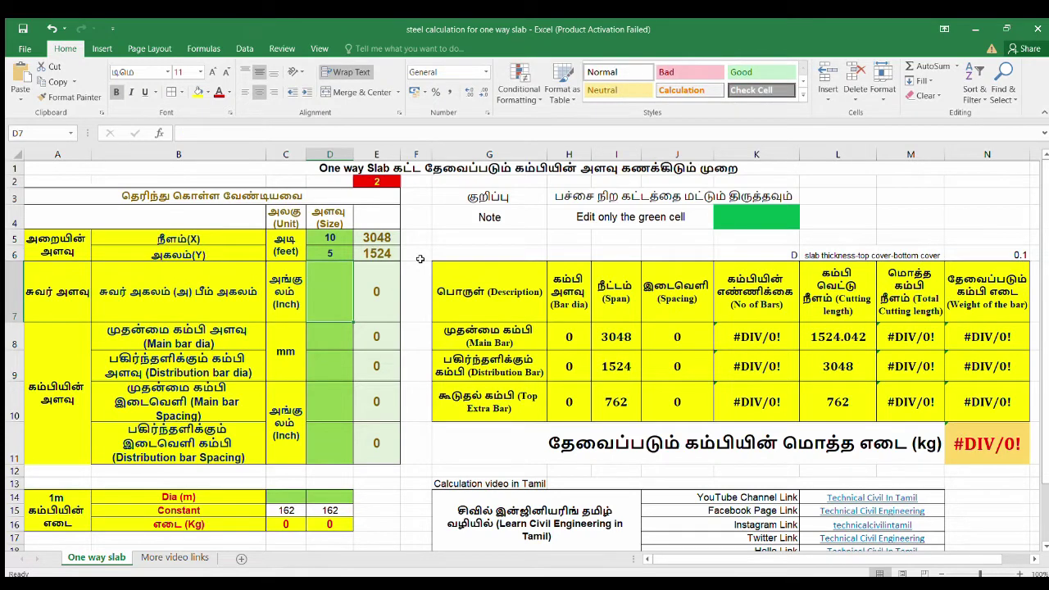
pyautogui.write('9')
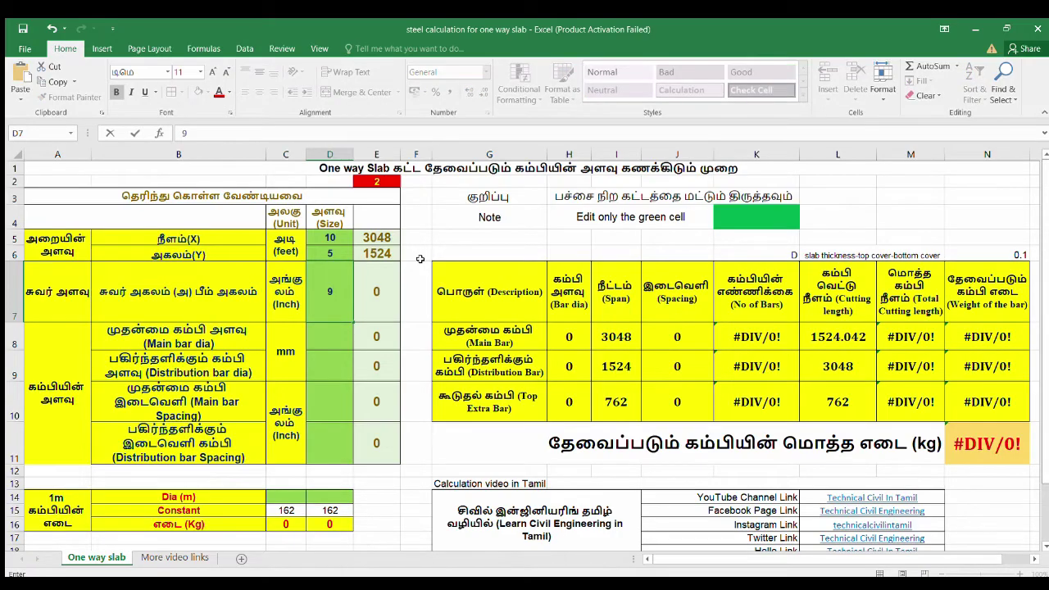
pyautogui.press('Return')
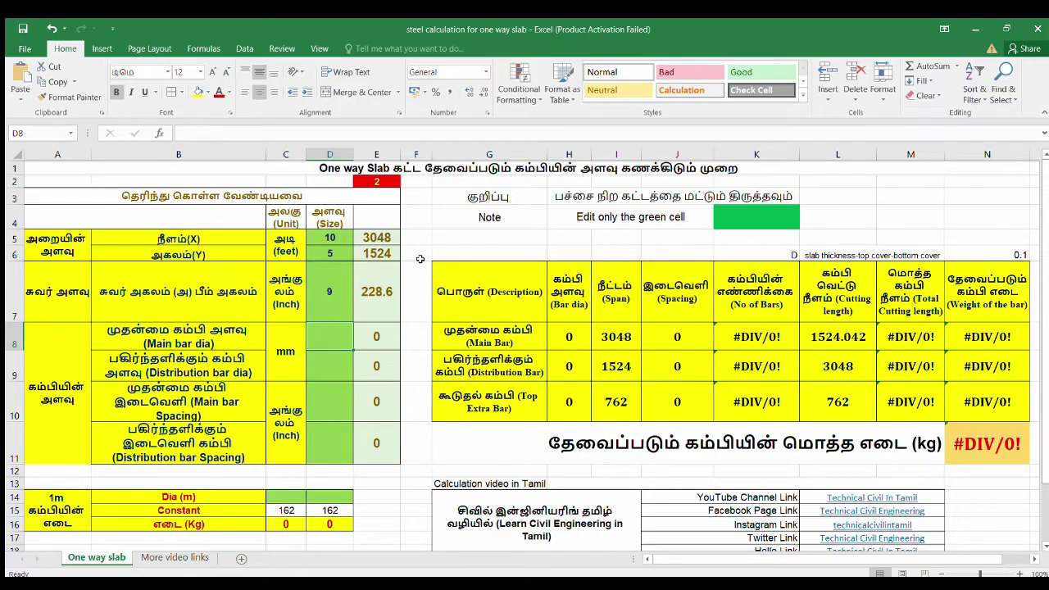
# - Set the main bar diameter to 12 mm and the distribution bar diameter to 8 mm
pyautogui.write('12')
pyautogui.press('Return')
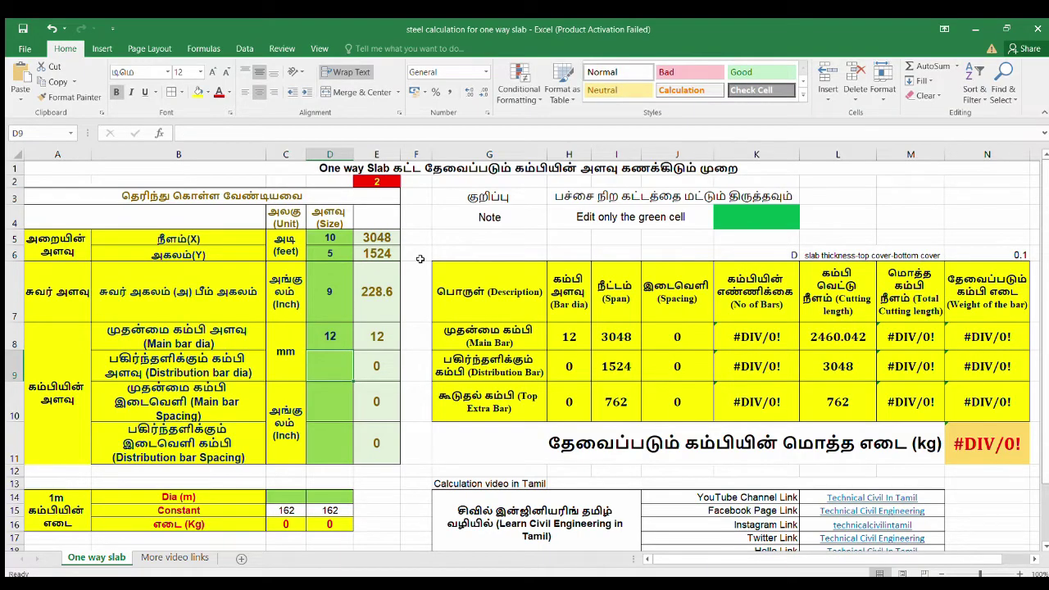
pyautogui.write('8')
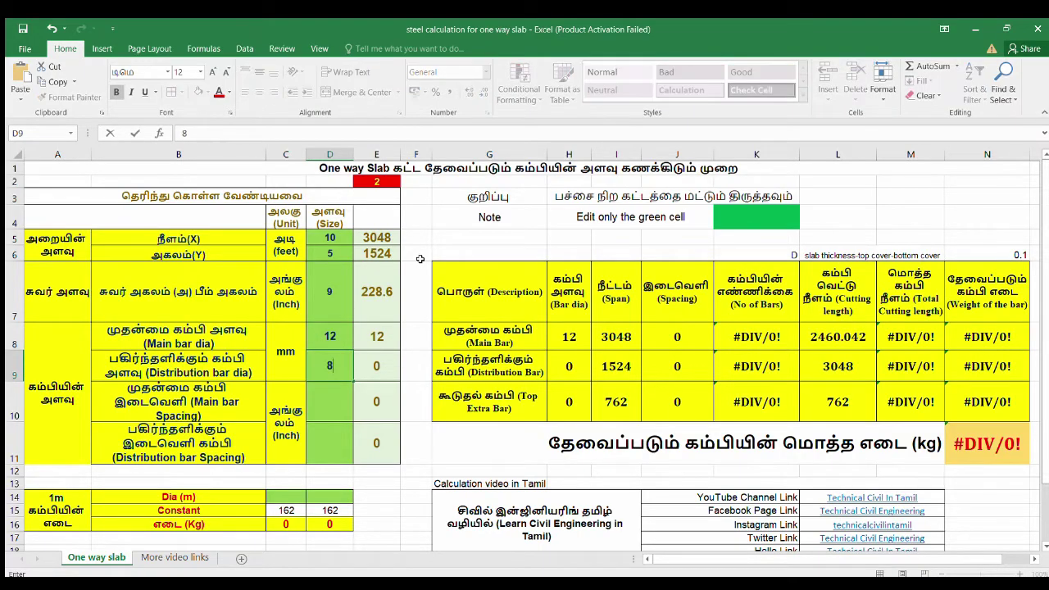
pyautogui.press('Return')
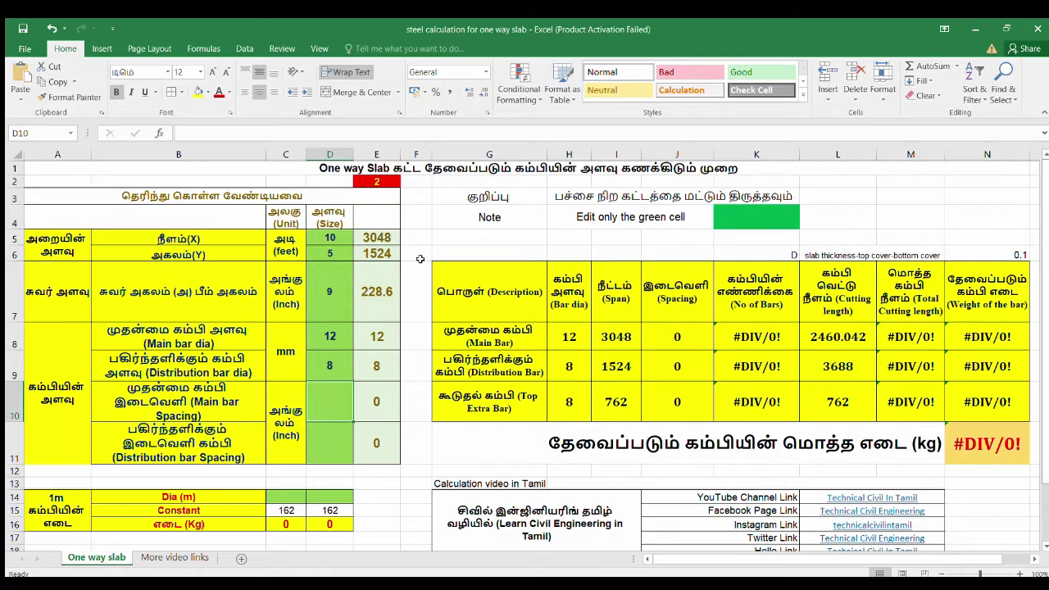
# - Set the main bar spacing to 6 inches and the distribution bar spacing to 7 inches
pyautogui.write('6')
pyautogui.press('Return')
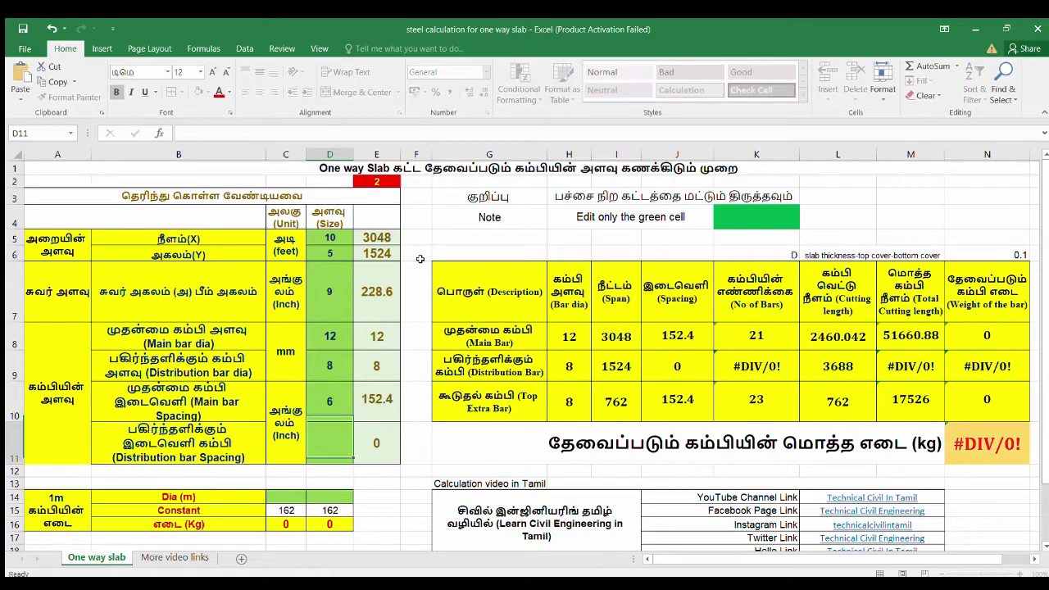
pyautogui.write('7')
pyautogui.press('Return')
# - Enter bar diameters 8 in C14 and 12 in D14 of the 1 m bar weight table
pyautogui.press('Return')
pyautogui.press('Return')
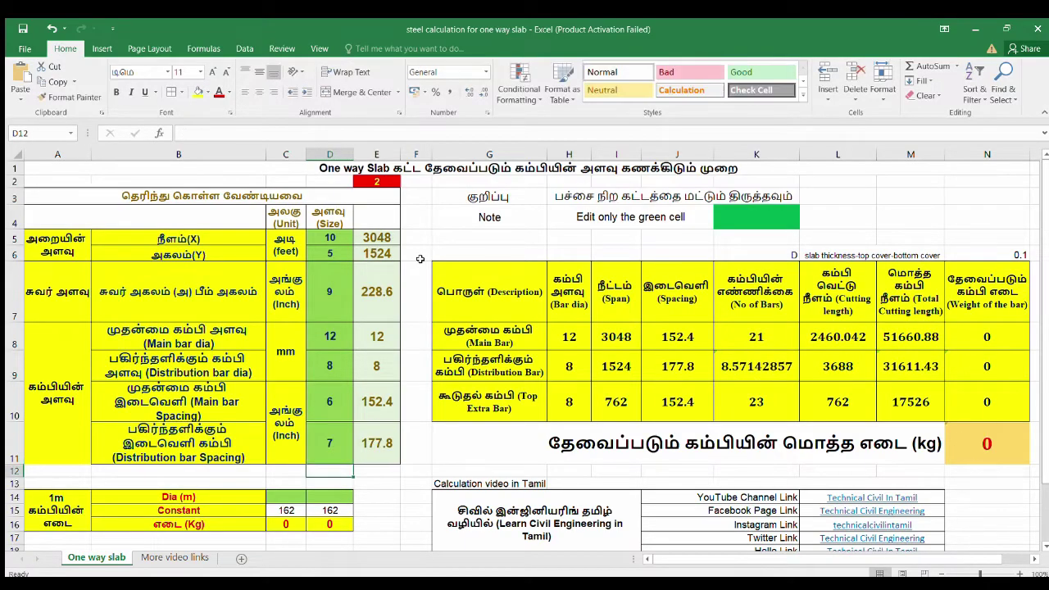
pyautogui.press('Left')
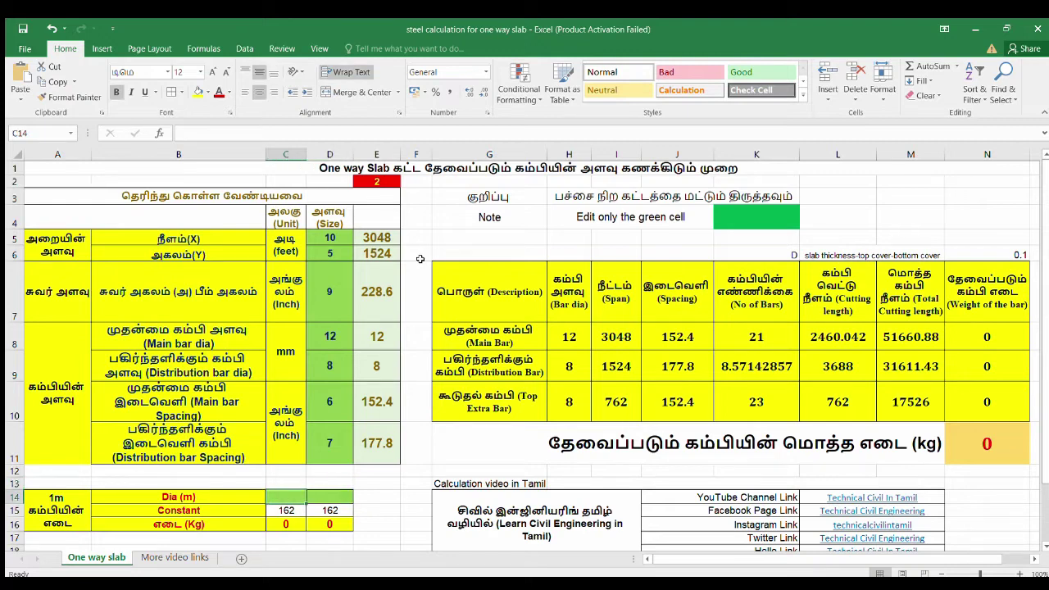
pyautogui.write('8')
pyautogui.press('Tab')
pyautogui.write('12')
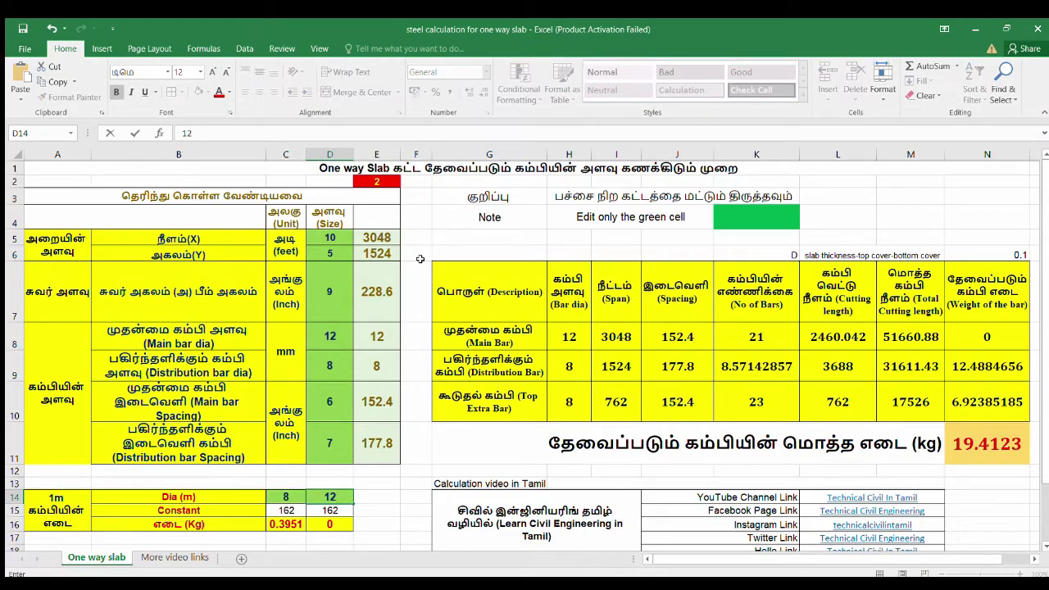
pyautogui.press('Up')
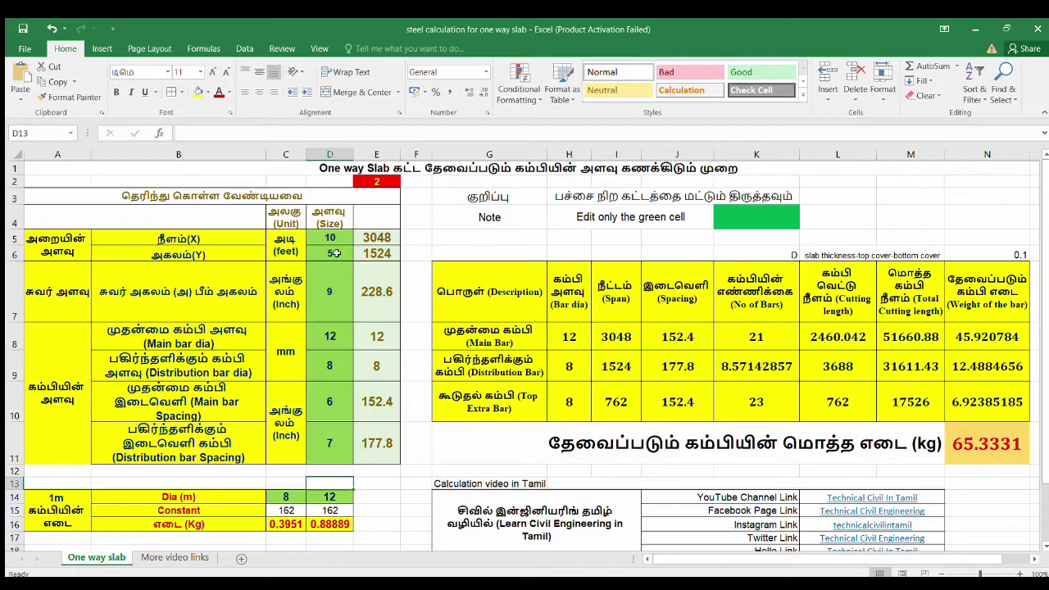
# - Review the green input cells in D5:D11 and C14:D14 and the total steel weight in N11
pyautogui.moveTo(332, 238); pyautogui.dragTo(335, 443)
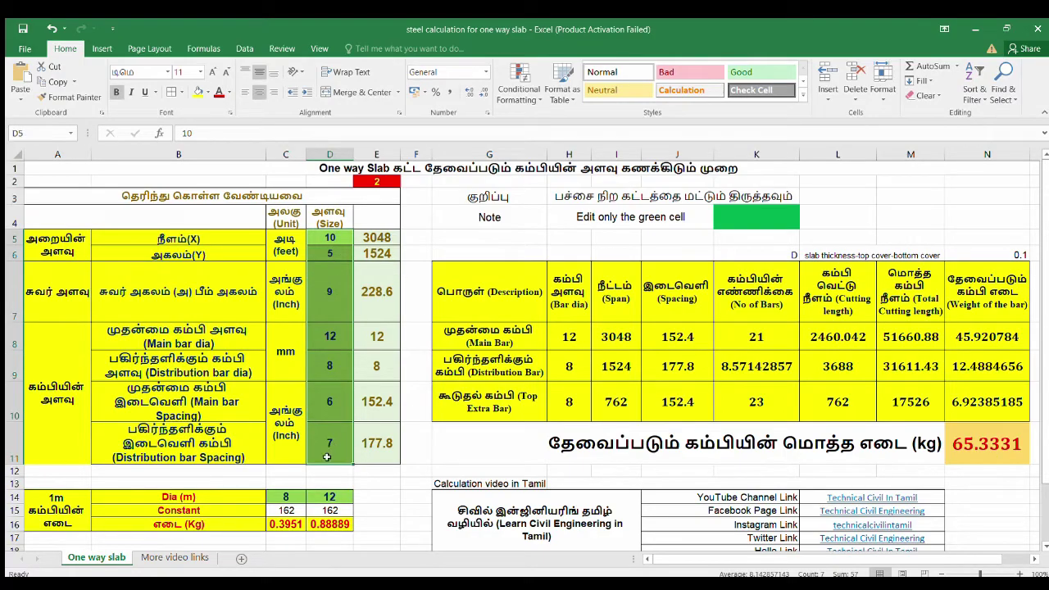
pyautogui.moveTo(296, 493); pyautogui.dragTo(320, 492)
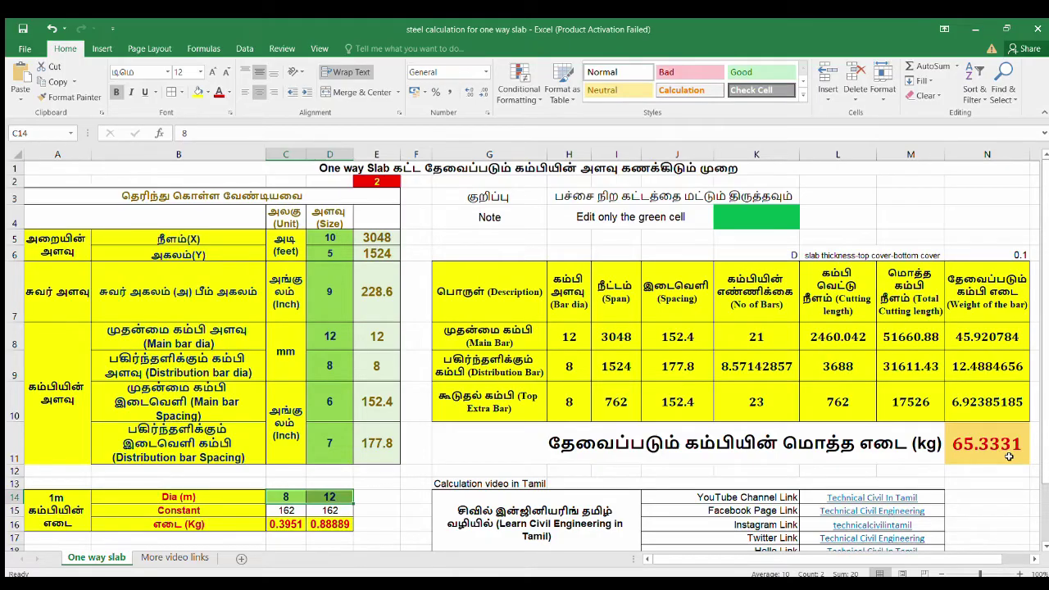
pyautogui.click(328, 237)
pyautogui.click(336, 303)
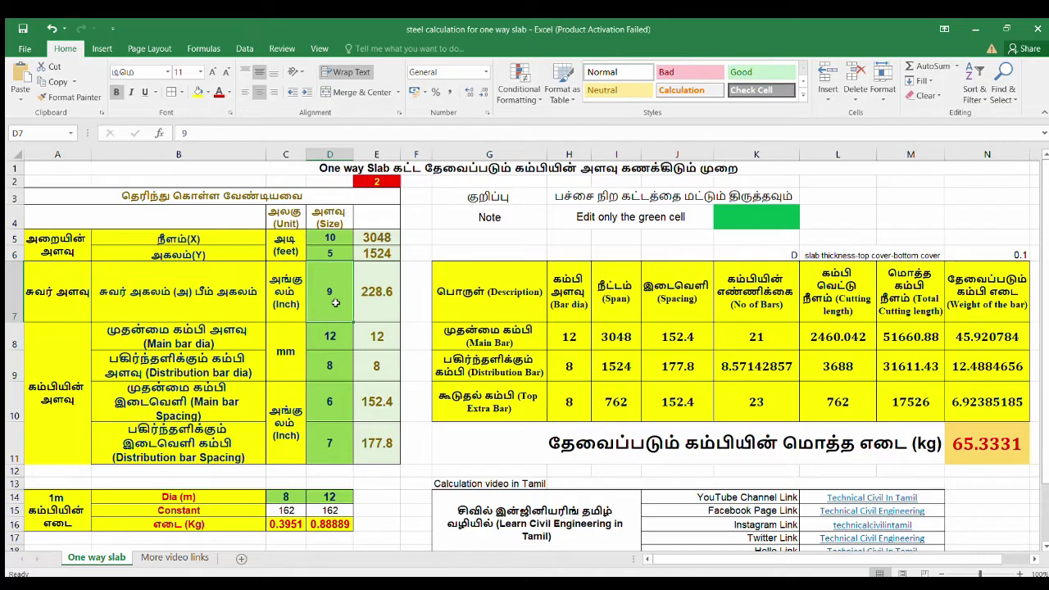
pyautogui.click(330, 337)
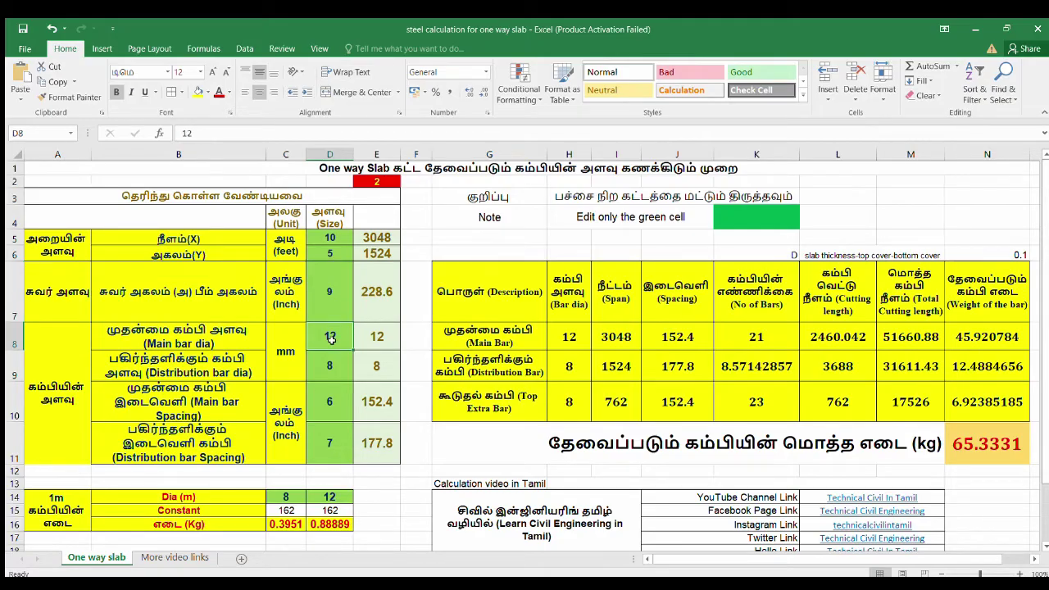
pyautogui.moveTo(338, 338); pyautogui.dragTo(337, 442)
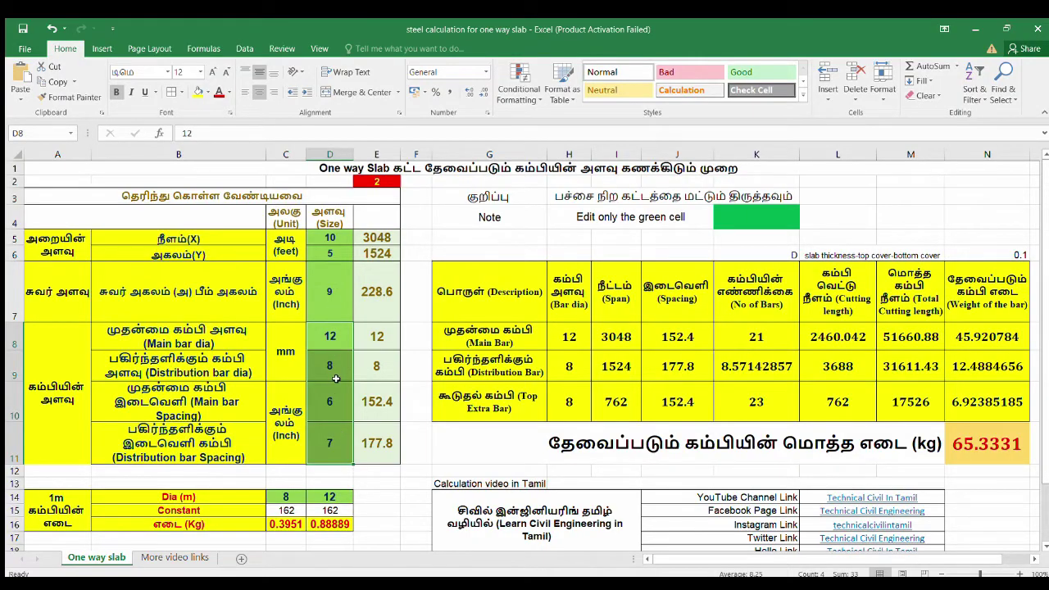
pyautogui.click(981, 456)
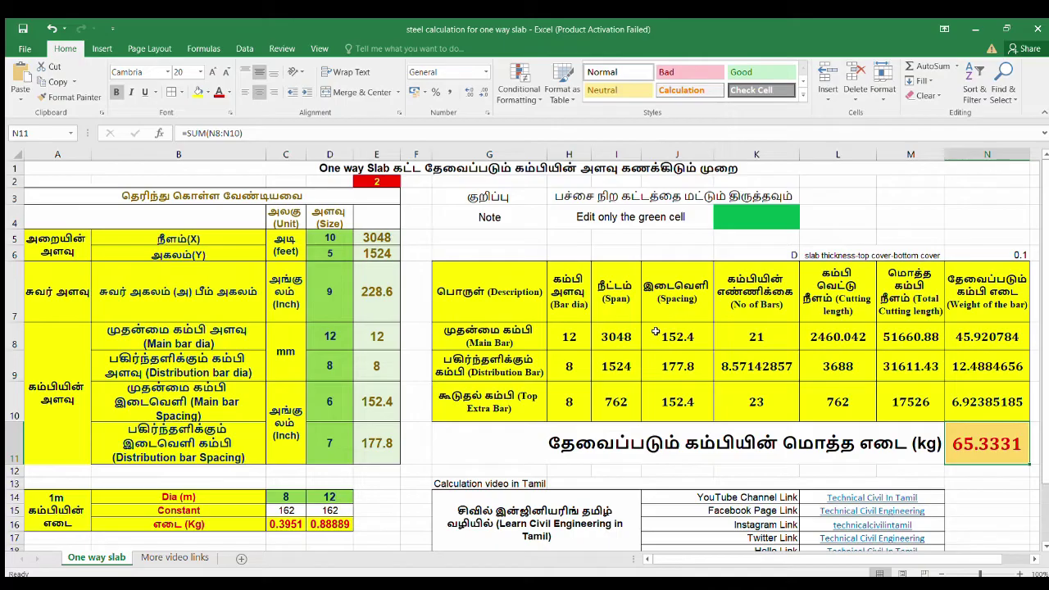
pyautogui.moveTo(330, 243); pyautogui.dragTo(326, 443)
pyautogui.moveTo(299, 497); pyautogui.dragTo(336, 497)
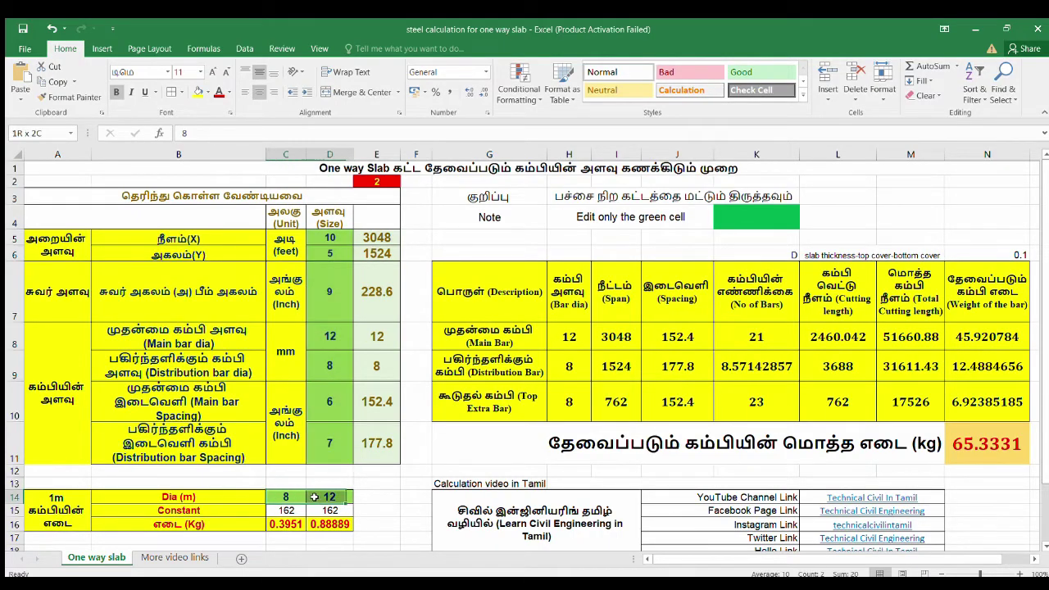
pyautogui.moveTo(334, 240); pyautogui.dragTo(328, 467)
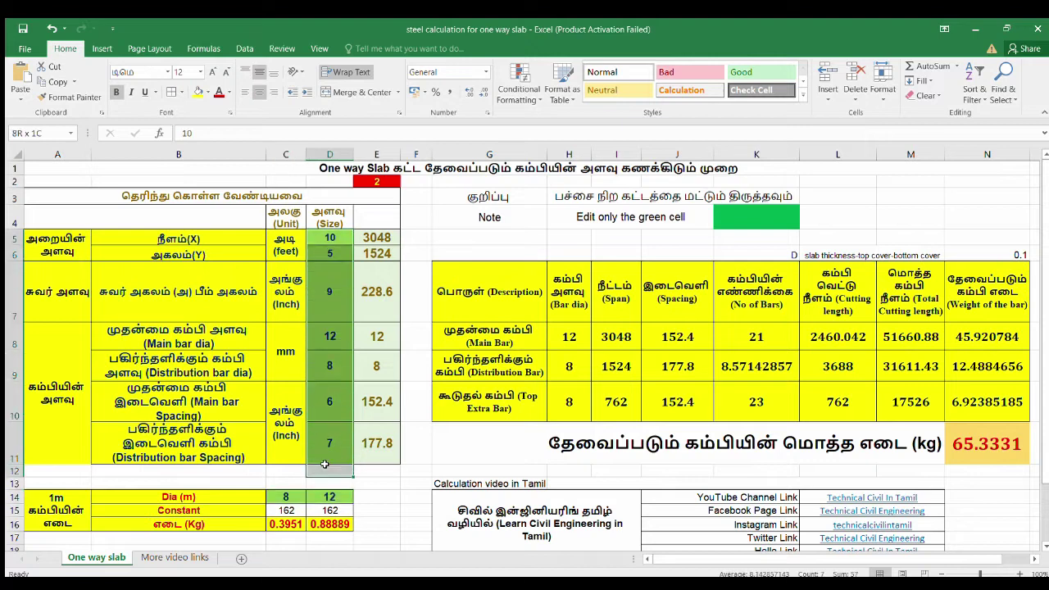
# - Examine the spacing, number of bars, cutting length and total length formulas in the bar results table
pyautogui.click(660, 338)
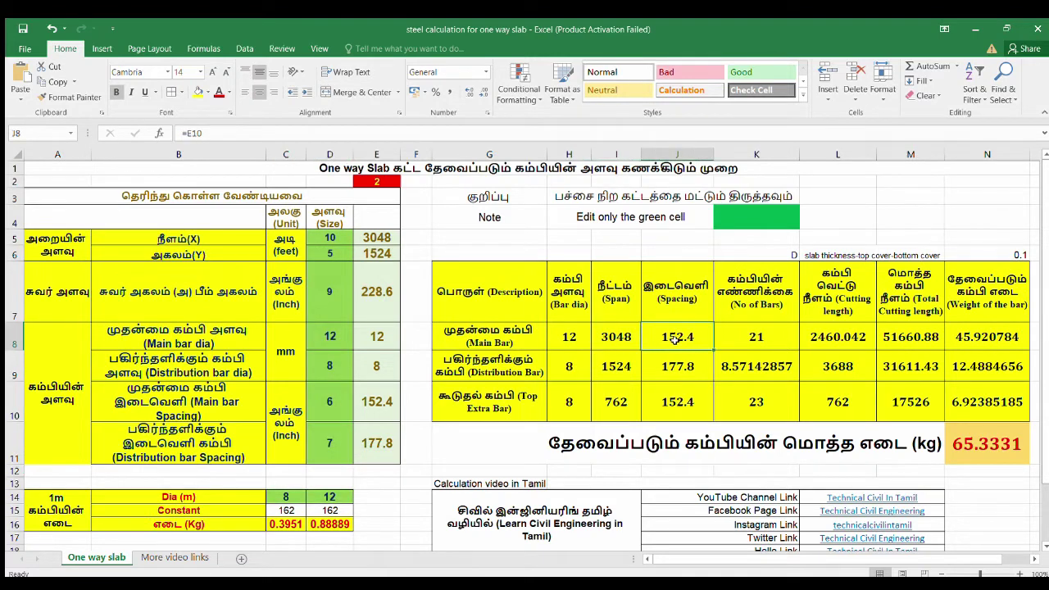
pyautogui.click(736, 358)
pyautogui.click(844, 353)
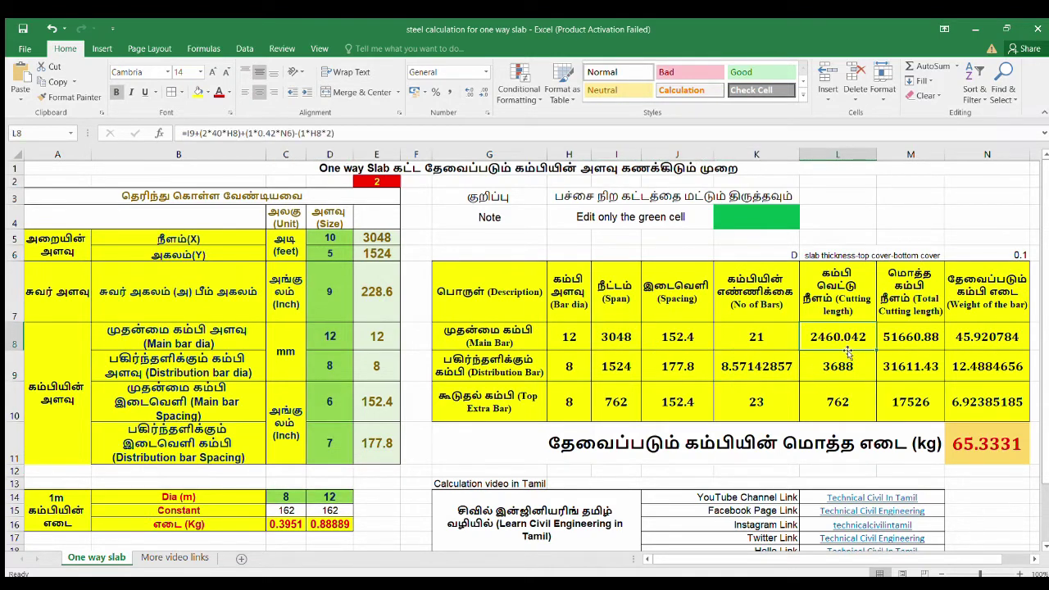
pyautogui.click(901, 362)
pyautogui.click(780, 366)
pyautogui.click(824, 397)
pyautogui.click(763, 401)
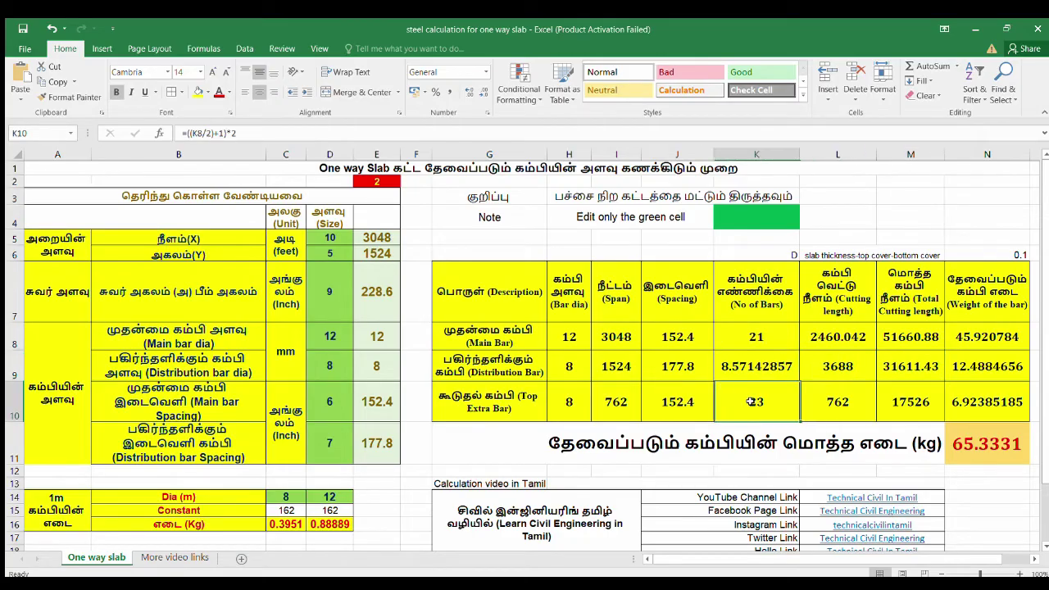
pyautogui.click(696, 400)
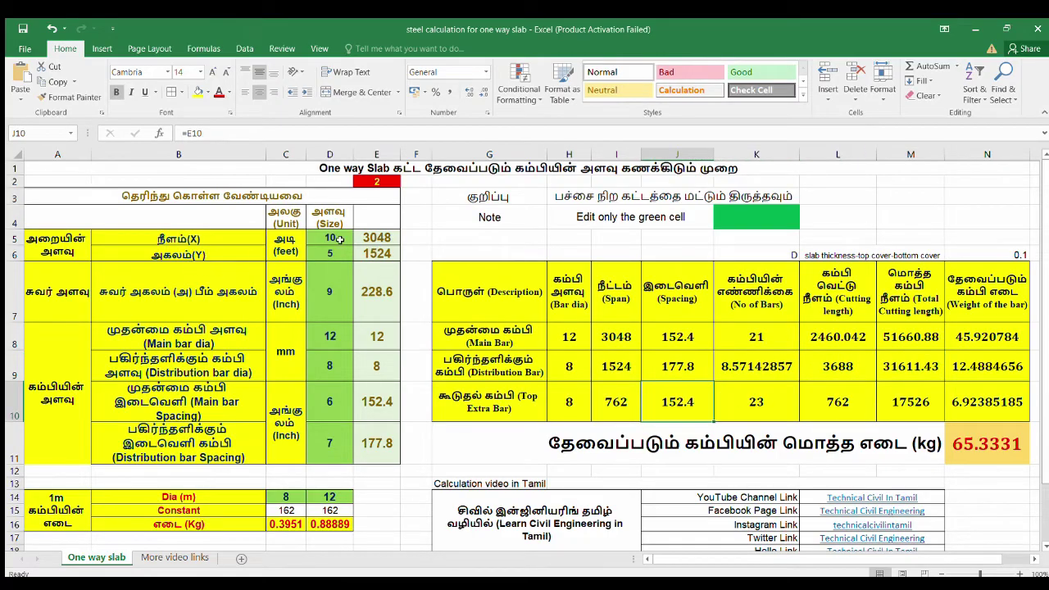
# - Review the input sizes in D5:D11, then the room length and width cells and the length-to-width ratio formula in E2
pyautogui.moveTo(330, 238); pyautogui.dragTo(329, 447)
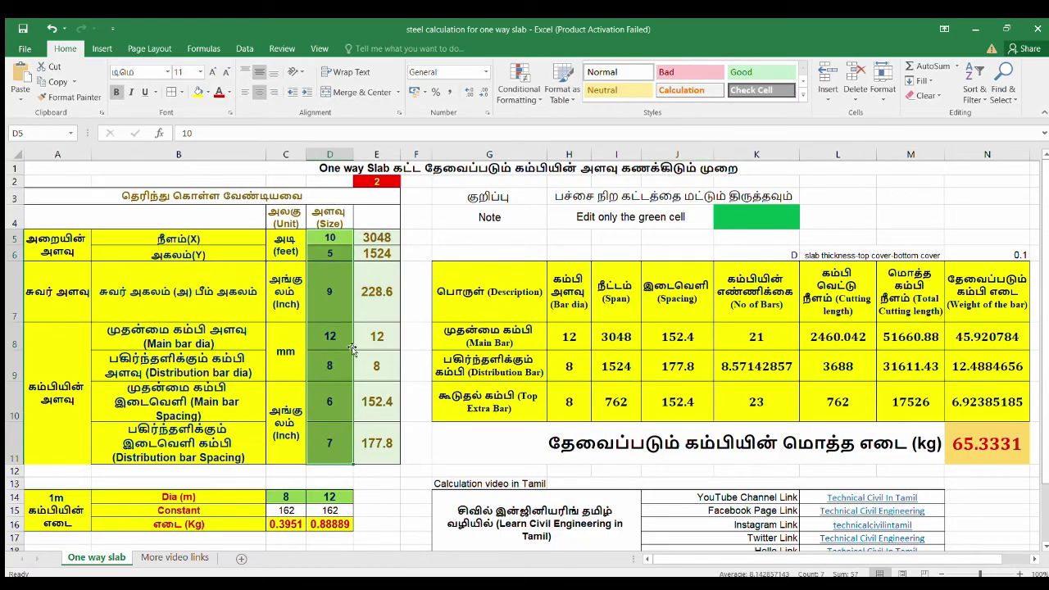
pyautogui.click(335, 238)
pyautogui.press('Return')
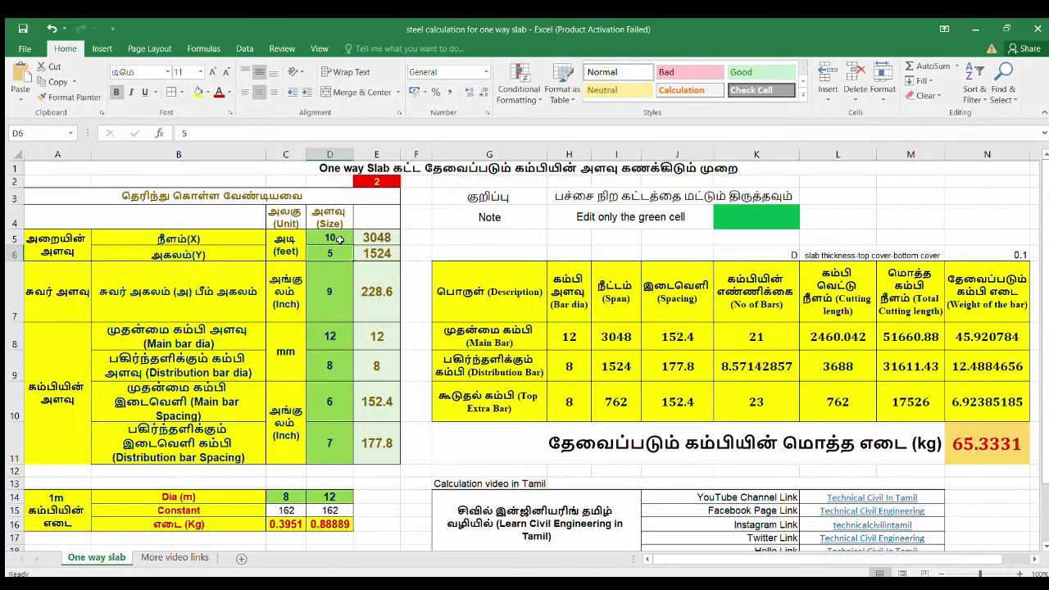
pyautogui.click(339, 239)
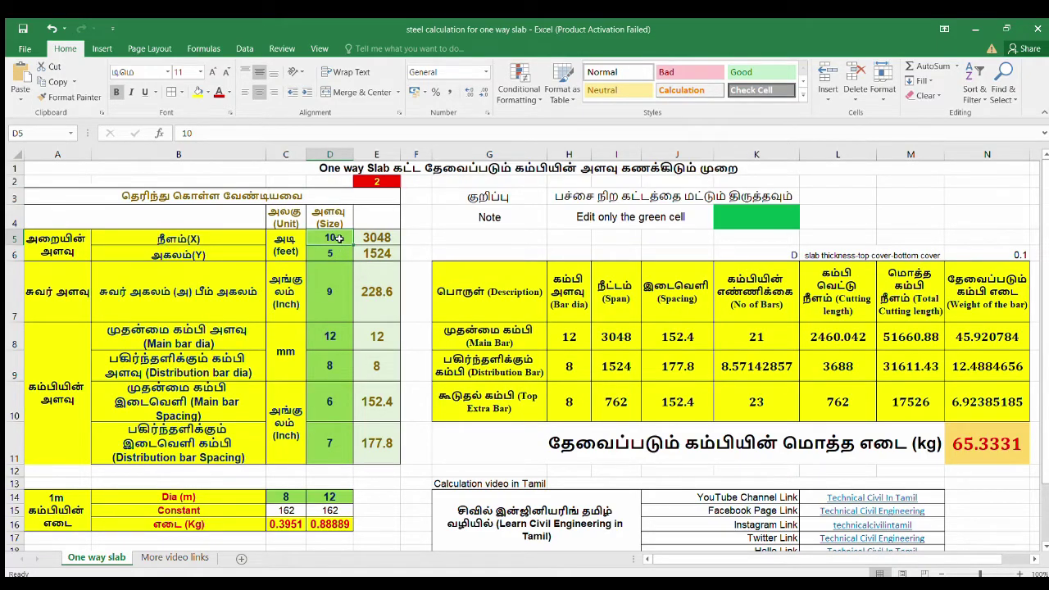
pyautogui.moveTo(339, 239); pyautogui.dragTo(339, 252)
pyautogui.click(394, 180)
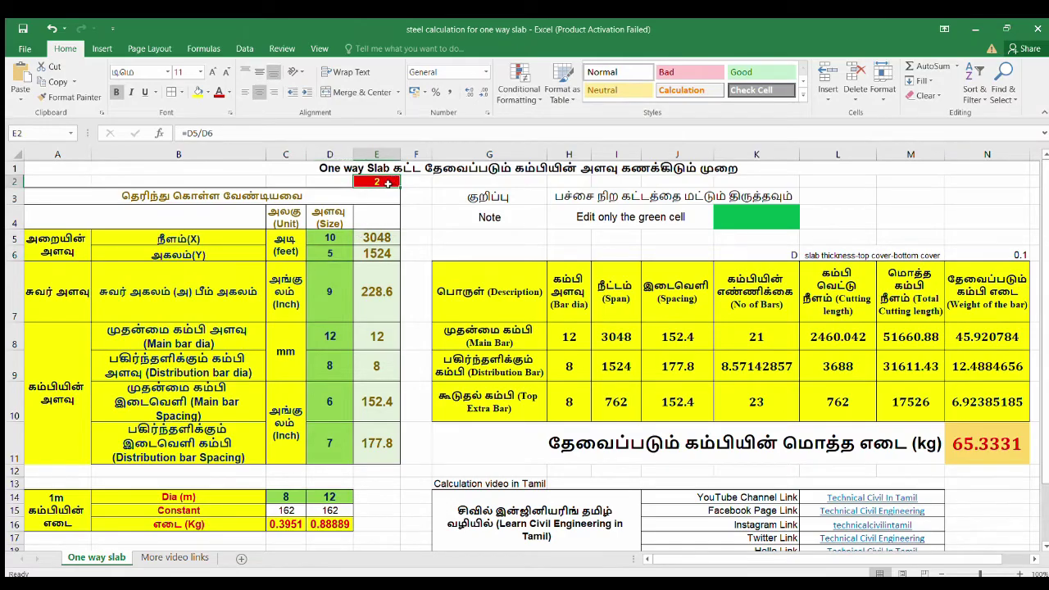
# - Set both the room length in D5 and the width in D6 to 10 feet and check the ratio in E2
pyautogui.click(337, 237)
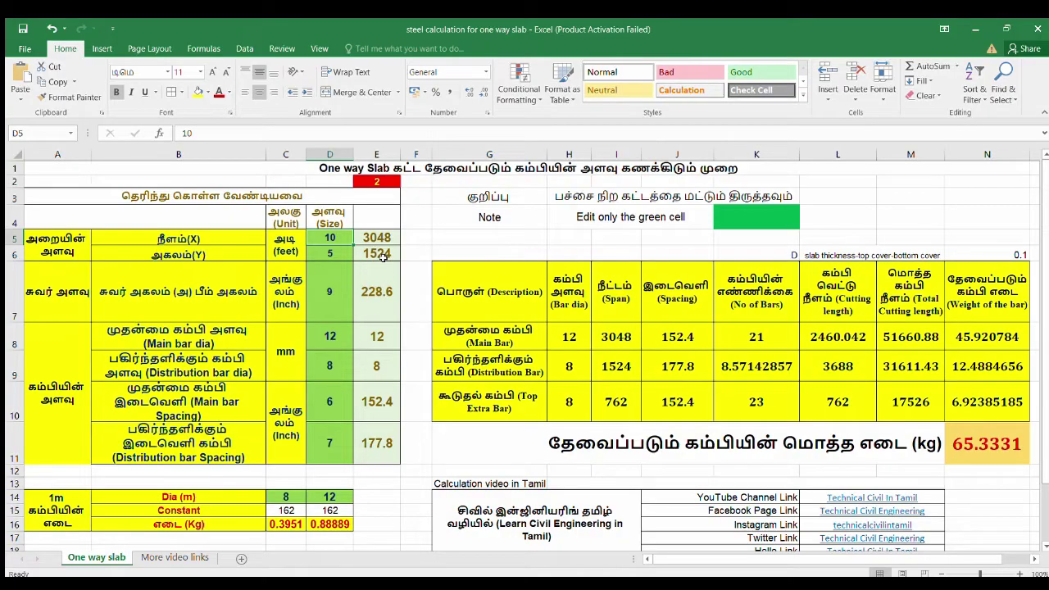
pyautogui.write('10')
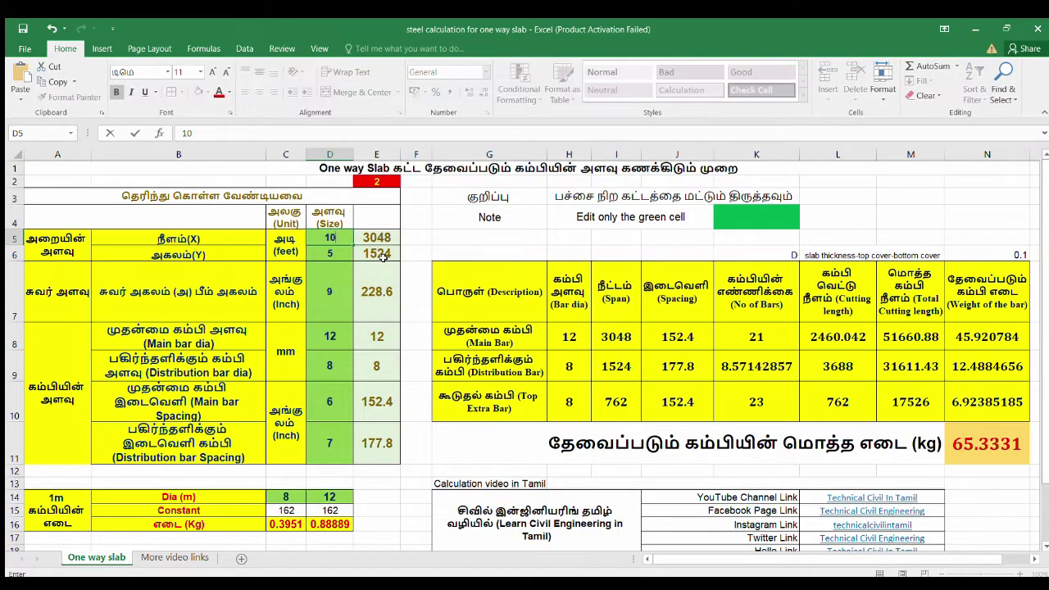
pyautogui.press('Return')
pyautogui.write('10')
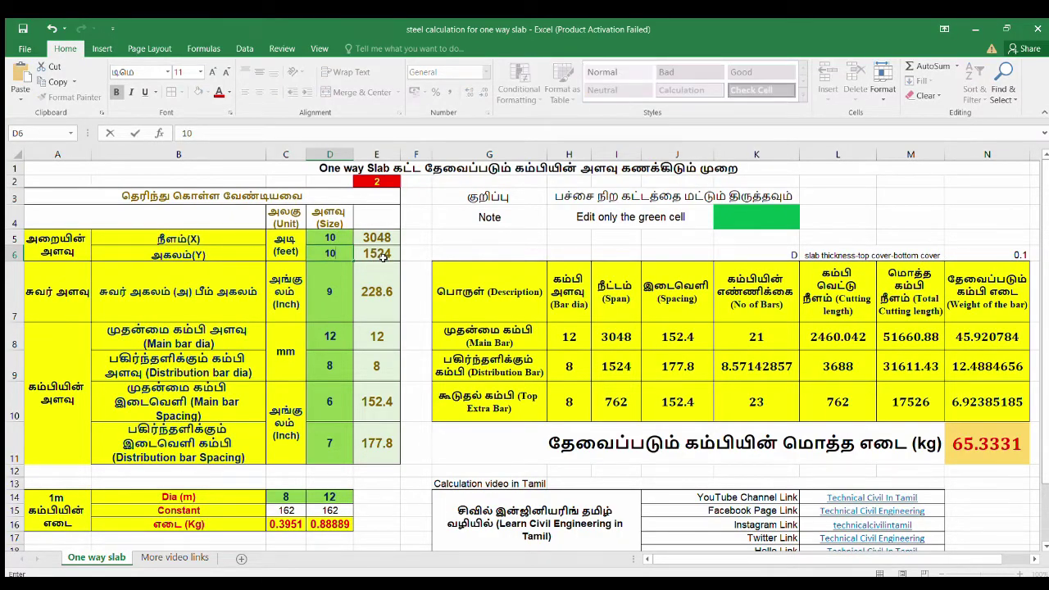
pyautogui.press('Return')
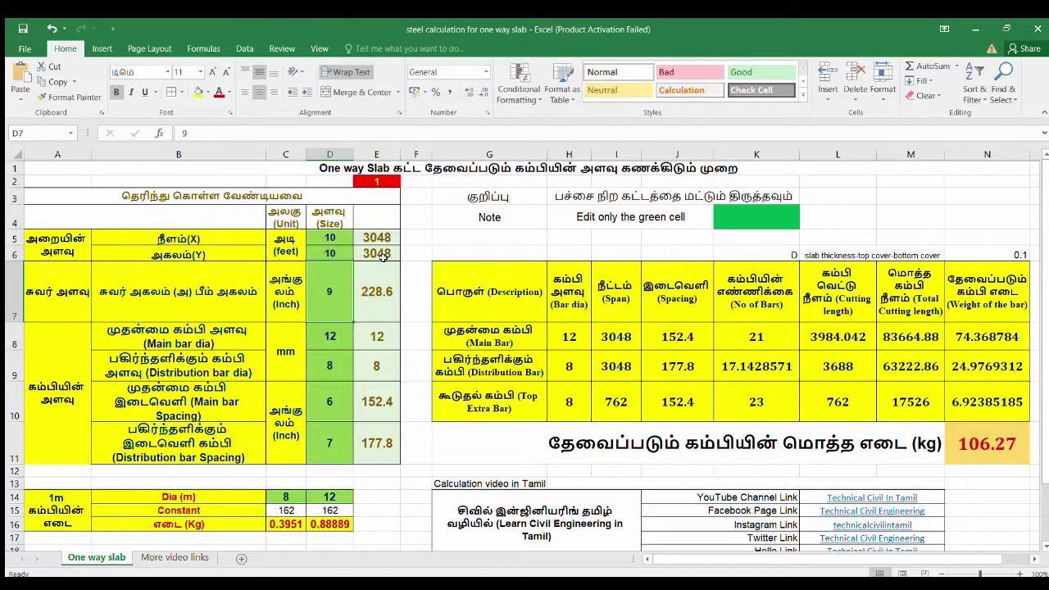
pyautogui.click(390, 180)
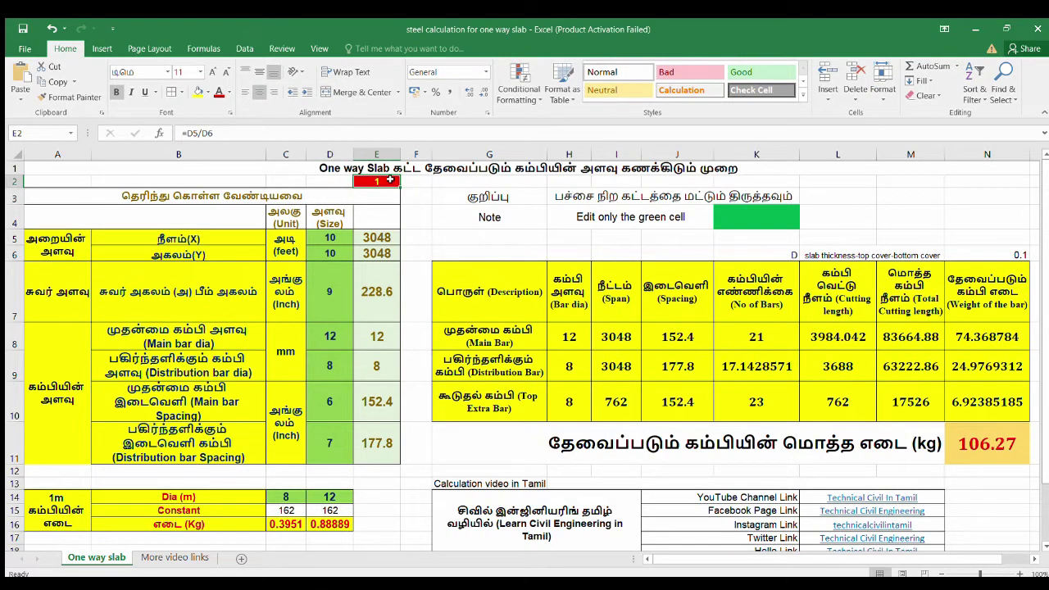
# - Set the room width in D6 to 5 feet
pyautogui.click(336, 254)
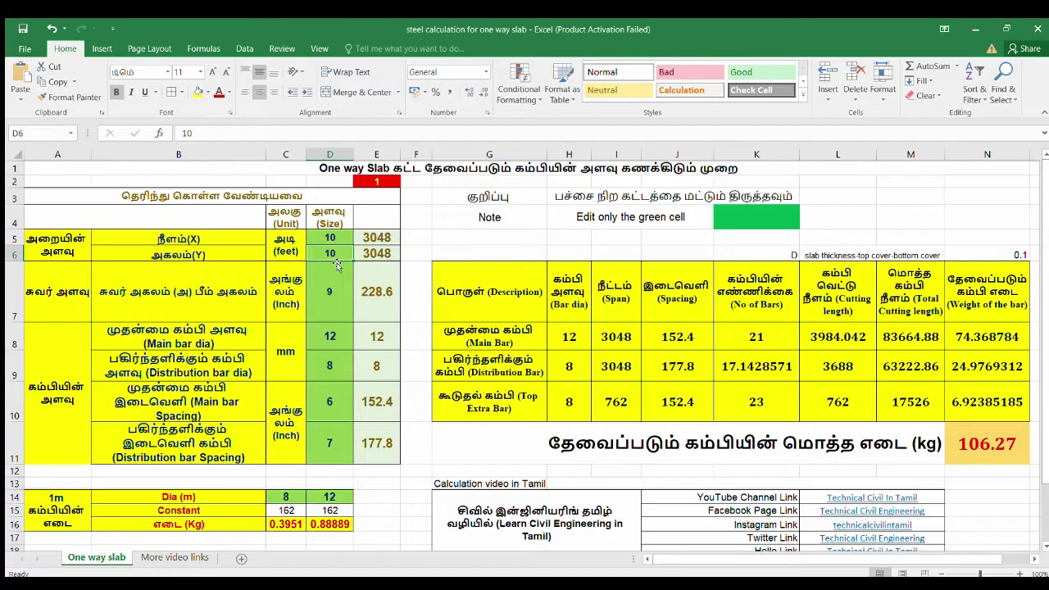
pyautogui.write('5')
pyautogui.press('Return')
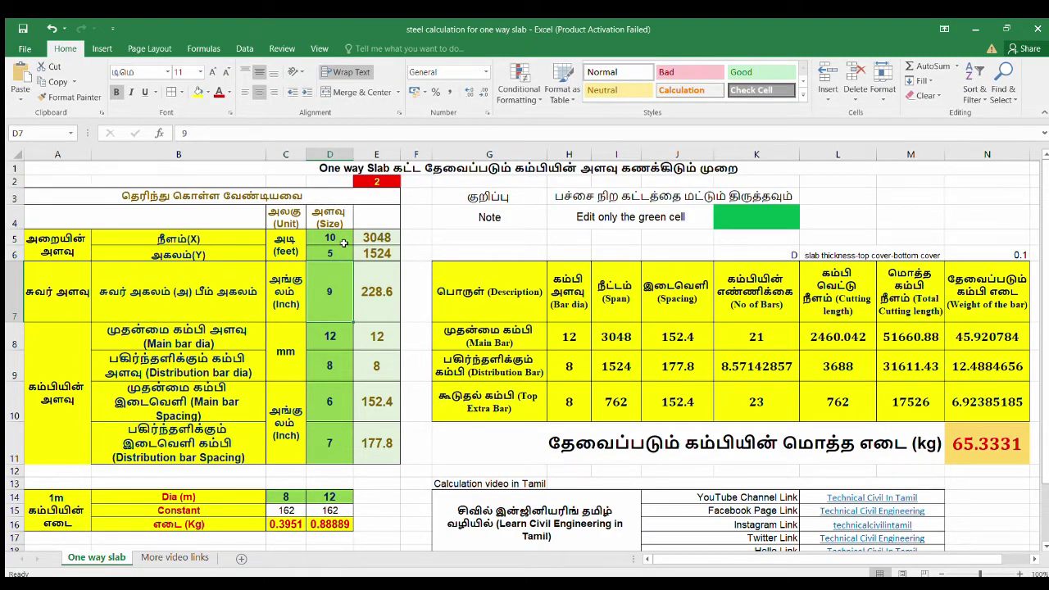
# - Look through the video names and links on the More video links sheet and return to the One way slab sheet
pyautogui.click(175, 558)
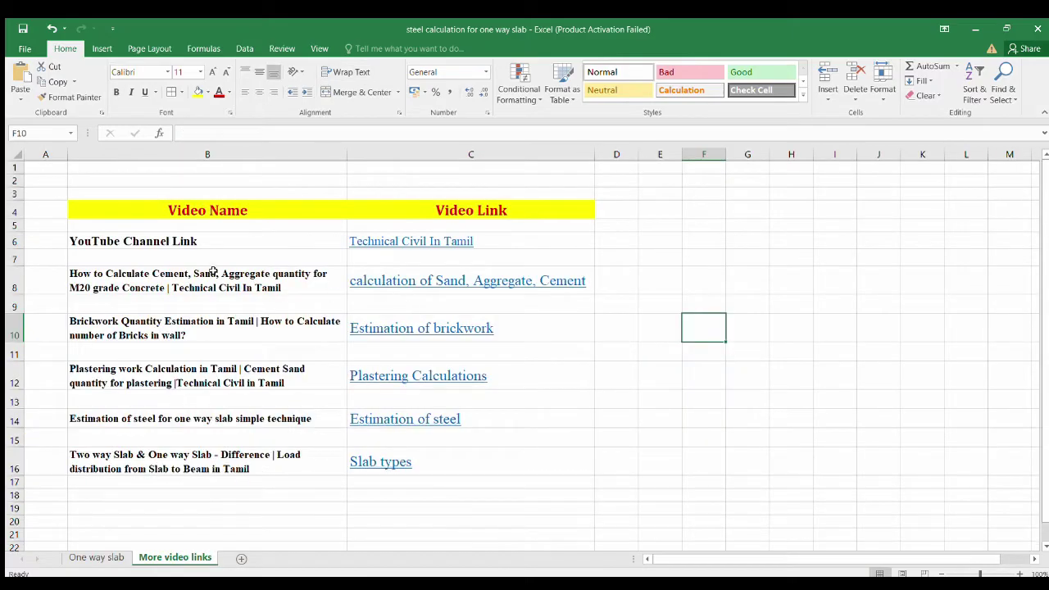
pyautogui.click(245, 243)
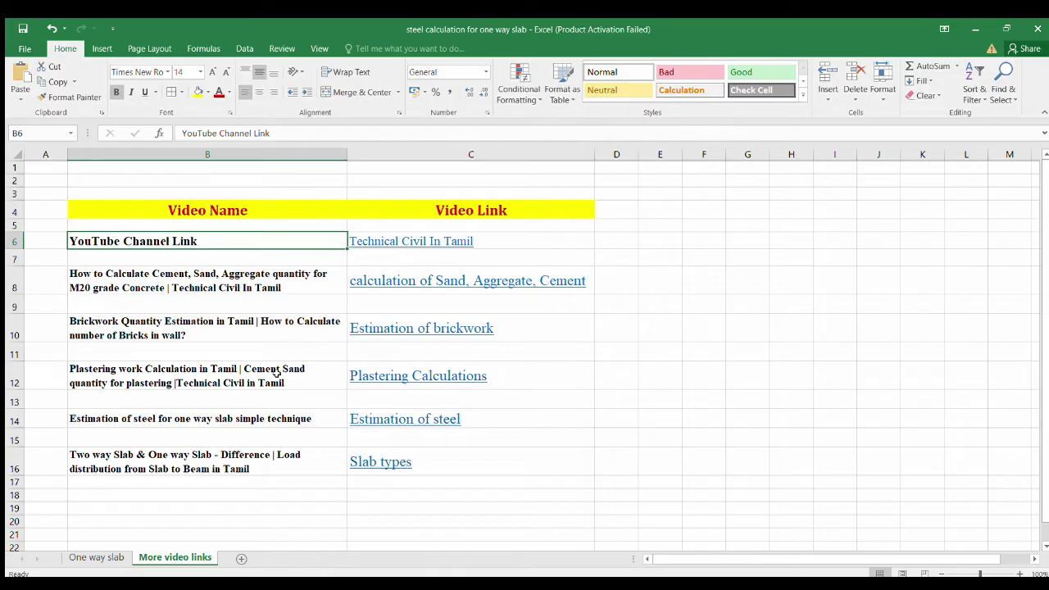
pyautogui.click(111, 558)
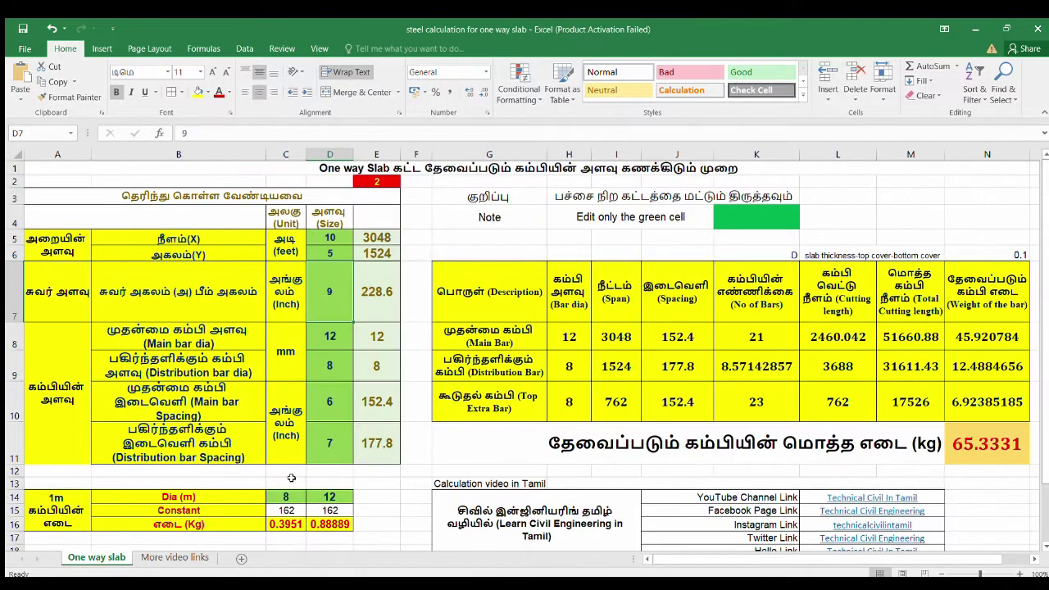